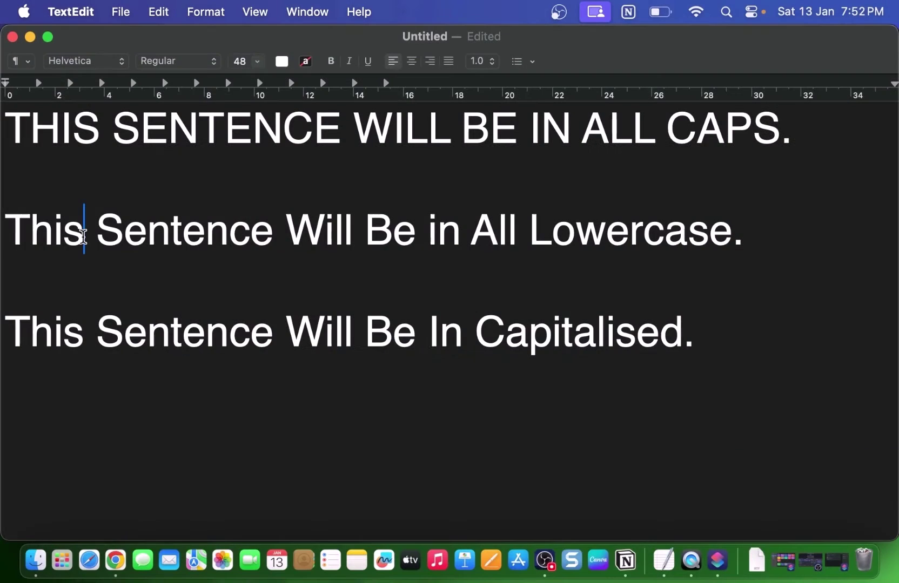
Retype the first word of line 2 as lowercase 'this' and select the following word 'Sentence'
{"action": "key", "text": "BackSpace"}
{"action": "key", "text": "BackSpace"}
{"action": "key", "text": "BackSpace"}
{"action": "type", "text": "HIS"}
{"action": "key", "text": "BackSpace"}
{"action": "key", "text": "BackSpace"}
{"action": "key", "text": "BackSpace"}
{"action": "type", "text": "his"}
{"action": "key", "text": "shift+alt+Left"}
{"action": "type", "text": "this"}
{"action": "key", "text": "Right"}
{"action": "key", "text": "shift+Right"}
{"action": "key", "text": "shift+Right"}
{"action": "key", "text": "shift+Right"}
{"action": "key", "text": "shift+Right"}
{"action": "key", "text": "shift+Right"}
{"action": "key", "text": "shift+Right"}
{"action": "key", "text": "shift+Right"}
{"action": "key", "text": "shift+Right"}
Retype 'sentence' and 'will' on line 2 in lowercase
{"action": "type", "text": "sentence"}
{"action": "key", "text": "Right"}
{"action": "key", "text": "shift+Right"}
{"action": "key", "text": "shift+Right"}
{"action": "key", "text": "shift+Right"}
{"action": "key", "text": "shift+Right"}
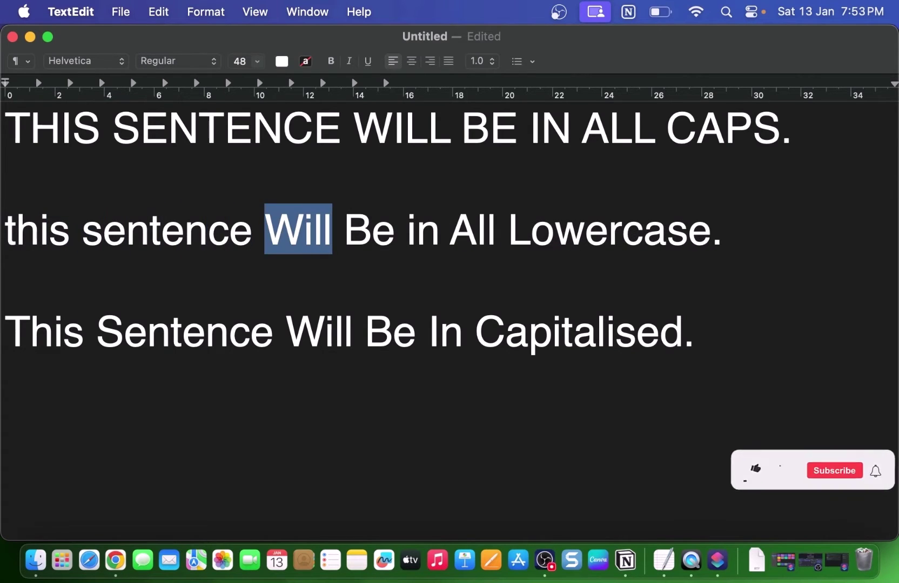
{"action": "type", "text": "will"}
Capitalise the opening letters T and S at the start of line 2
{"action": "left_click", "coordinate": [4, 227]}
{"action": "key", "text": "shift+Right"}
{"action": "type", "text": "T"}
{"action": "key", "text": "Right"}
{"action": "key", "text": "Right"}
{"action": "key", "text": "Right"}
{"action": "key", "text": "Right"}
{"action": "key", "text": "shift+Right"}
{"action": "type", "text": "S"}
Retype the W and E letters in the next words of line 2 as capitals
{"action": "key", "text": "Right"}
{"action": "key", "text": "Right"}
{"action": "key", "text": "Right"}
{"action": "key", "text": "Right"}
{"action": "key", "text": "Right"}
{"action": "key", "text": "Right"}
{"action": "key", "text": "Right"}
{"action": "key", "text": "Right"}
{"action": "key", "text": "shift+Right"}
{"action": "type", "text": "W"}
{"action": "key", "text": "Right"}
{"action": "key", "text": "Right"}
{"action": "key", "text": "Right"}
{"action": "key", "text": "shift+Right"}
{"action": "key", "text": "Right"}
{"action": "key", "text": "Right"}
{"action": "key", "text": "Right"}
{"action": "key", "text": "Right"}
{"action": "key", "text": "BackSpace"}
{"action": "key", "text": "BackSpace"}
{"action": "type", "text": "E"}
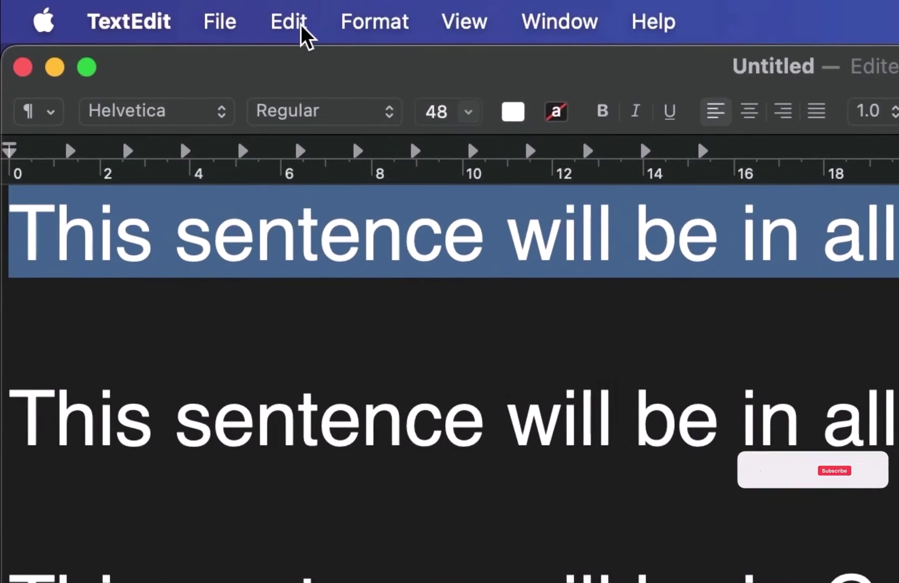
Make the first sentence all uppercase with Transformations > Make Uppercase
{"action": "left_click", "coordinate": [302, 34]}
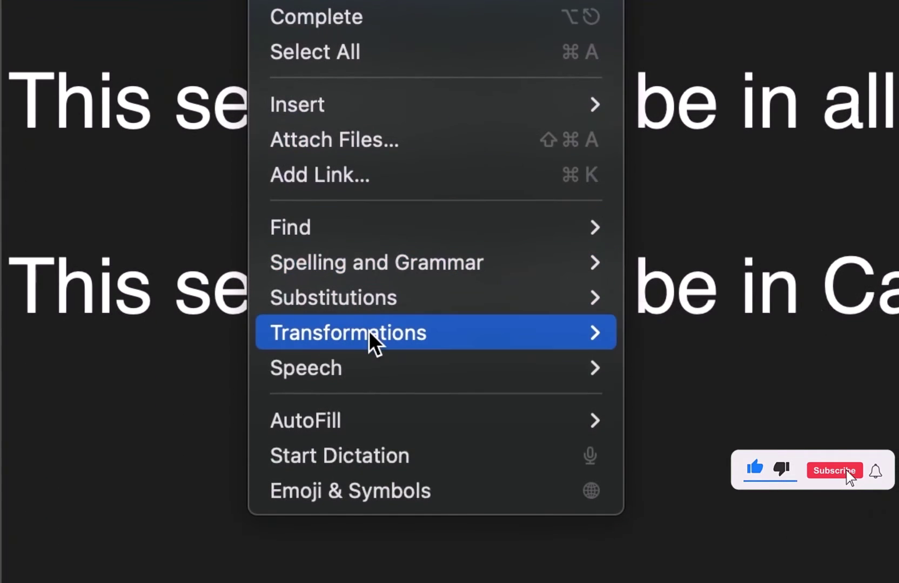
{"action": "mouse_move", "coordinate": [368, 331]}
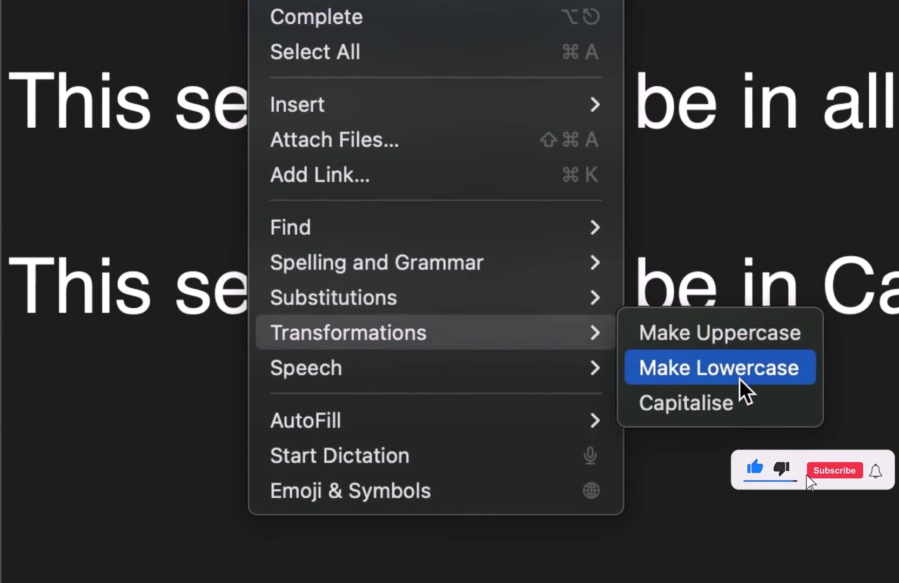
{"action": "left_click", "coordinate": [809, 330]}
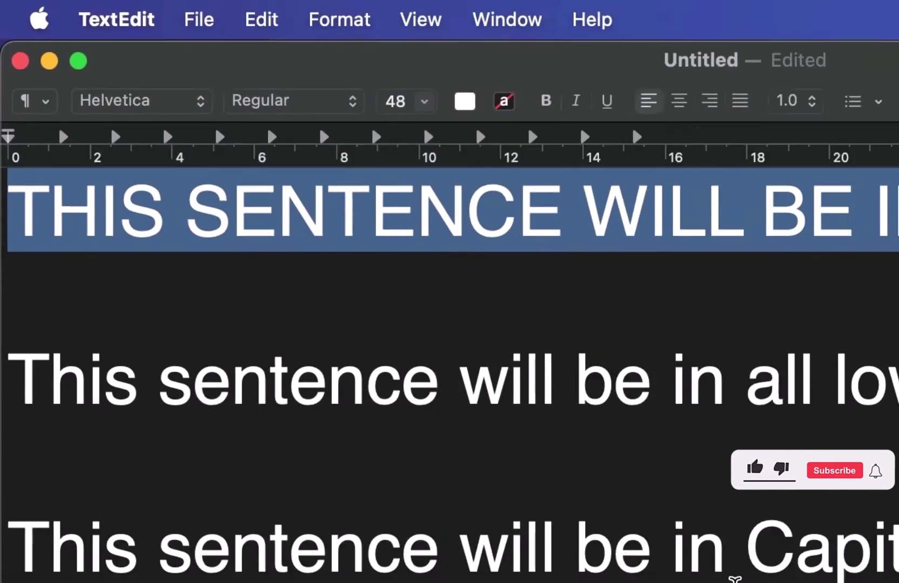
Convert the second sentence to all lowercase with Make Lowercase
{"action": "triple_click", "coordinate": [424, 378]}
{"action": "left_click", "coordinate": [262, 19]}
{"action": "mouse_move", "coordinate": [508, 582]}
{"action": "left_click", "coordinate": [594, 560]}
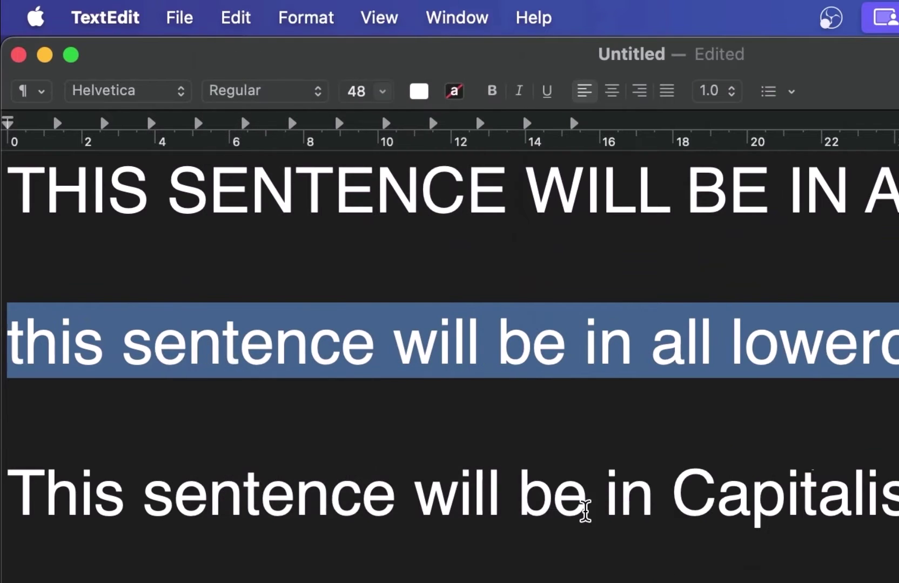
Convert the third sentence to Title Case with Capitalise
{"action": "triple_click", "coordinate": [578, 505]}
{"action": "left_click", "coordinate": [245, 16]}
{"action": "mouse_move", "coordinate": [378, 526]}
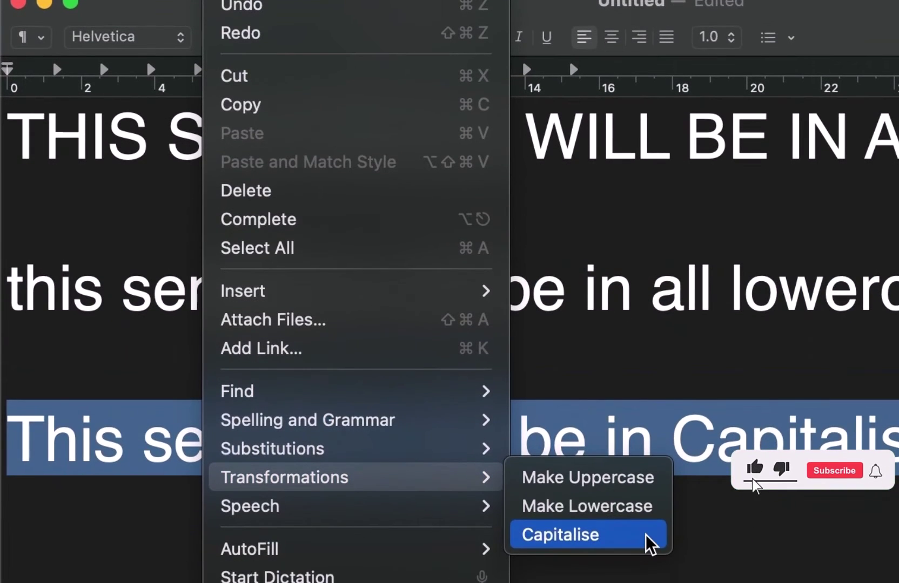
{"action": "left_click", "coordinate": [648, 545]}
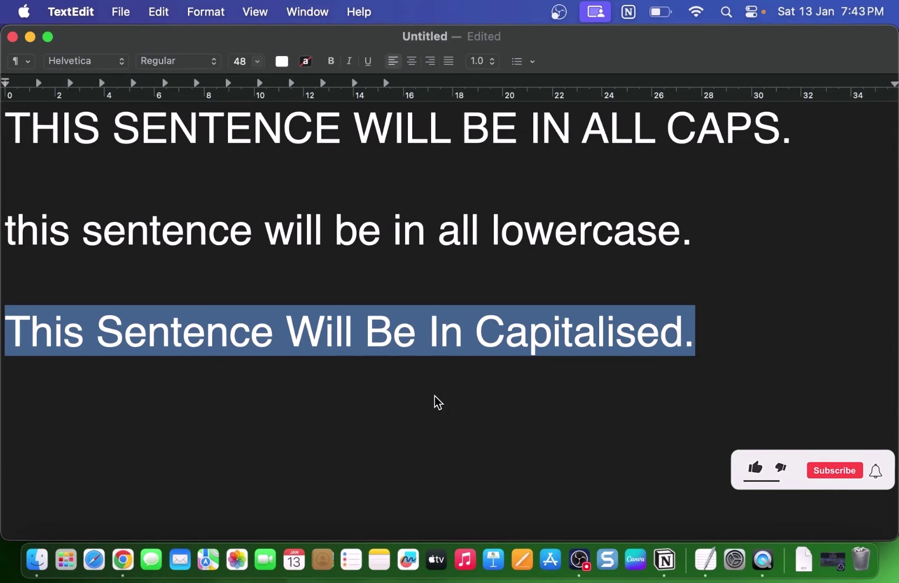
Launch the Shortcuts app through Spotlight search
{"action": "key", "text": "super+space"}
{"action": "type", "text": "shortcuts"}
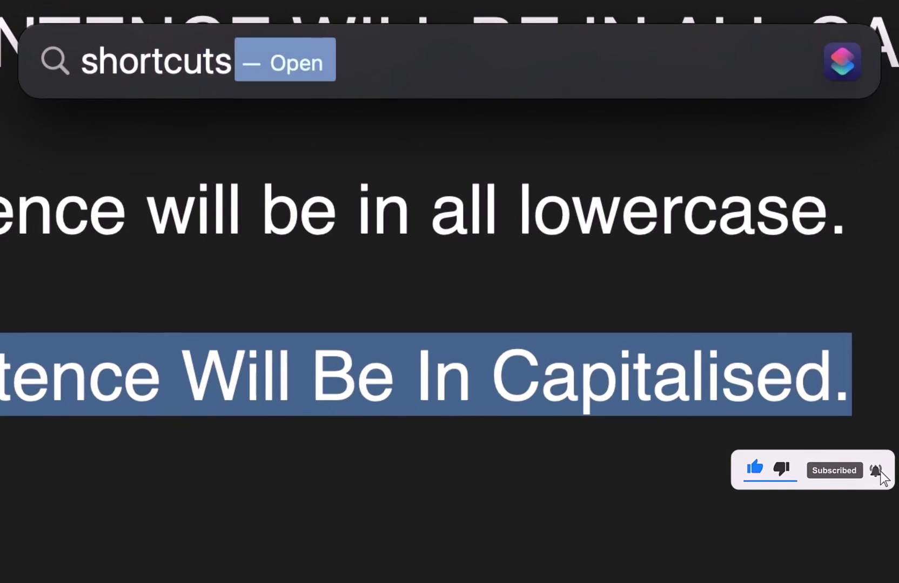
{"action": "key", "text": "Return"}
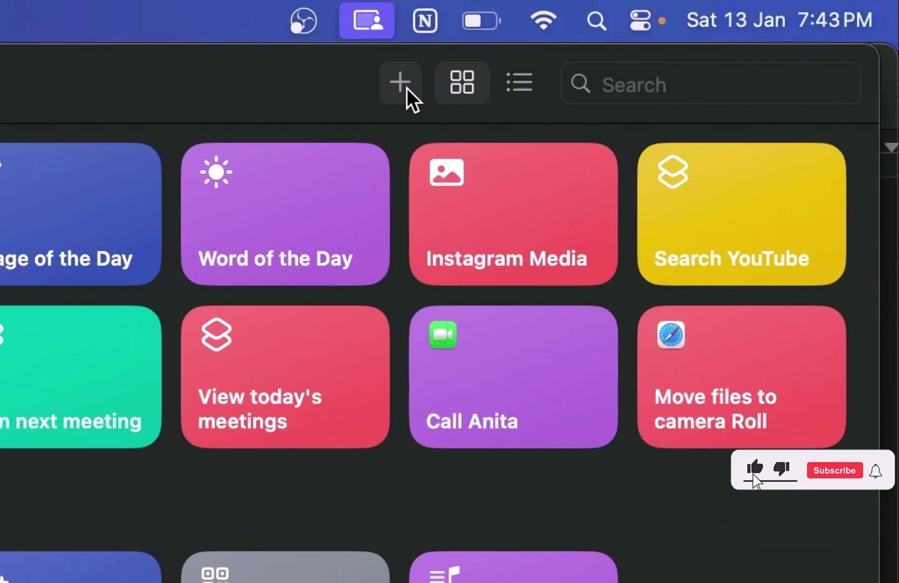
Create a new shortcut set to run as a Services-menu Quick Action that provides output
{"action": "left_click", "coordinate": [406, 88]}
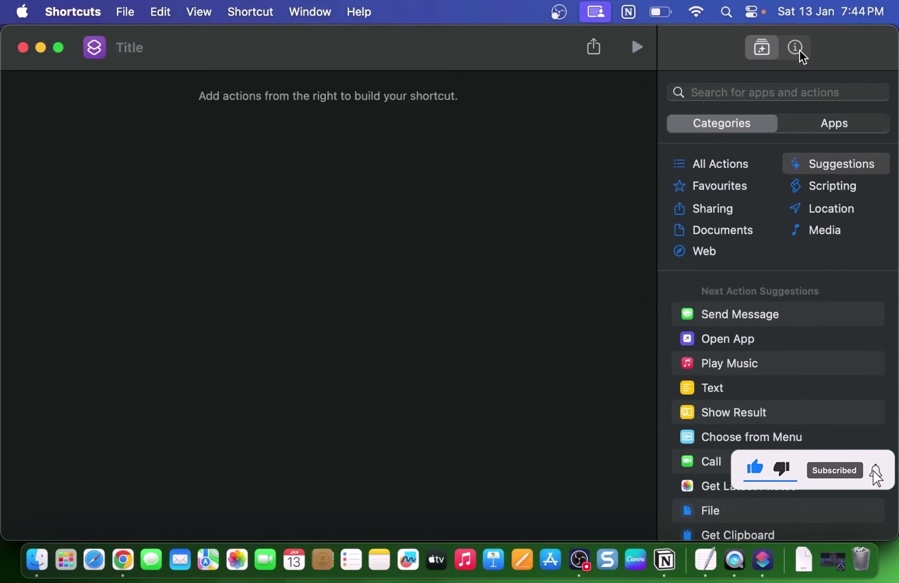
{"action": "left_click", "coordinate": [716, 83]}
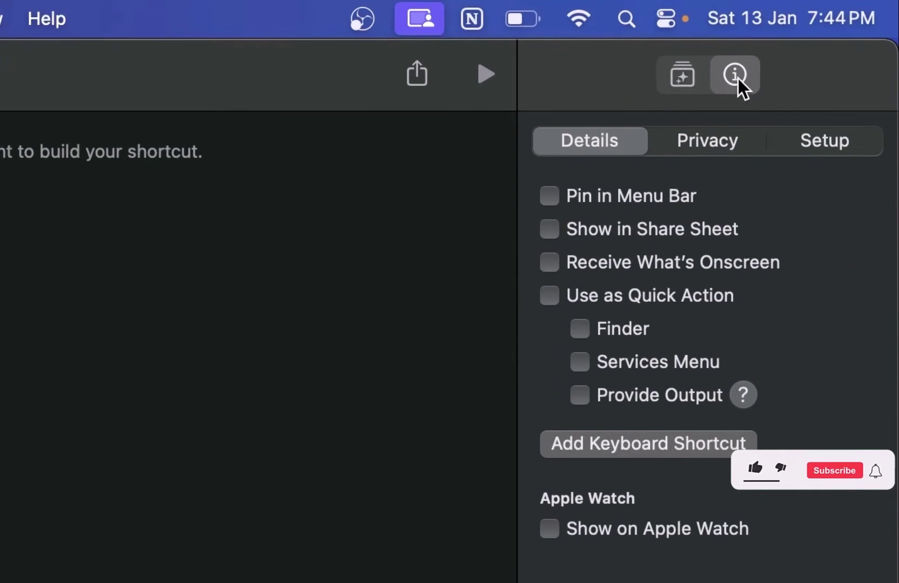
{"action": "left_click", "coordinate": [549, 296]}
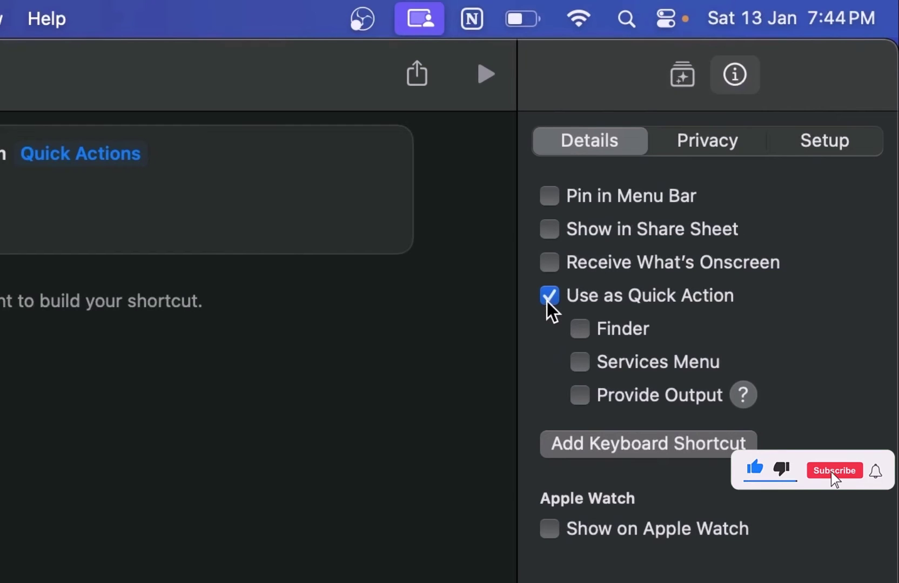
{"action": "left_click", "coordinate": [580, 396]}
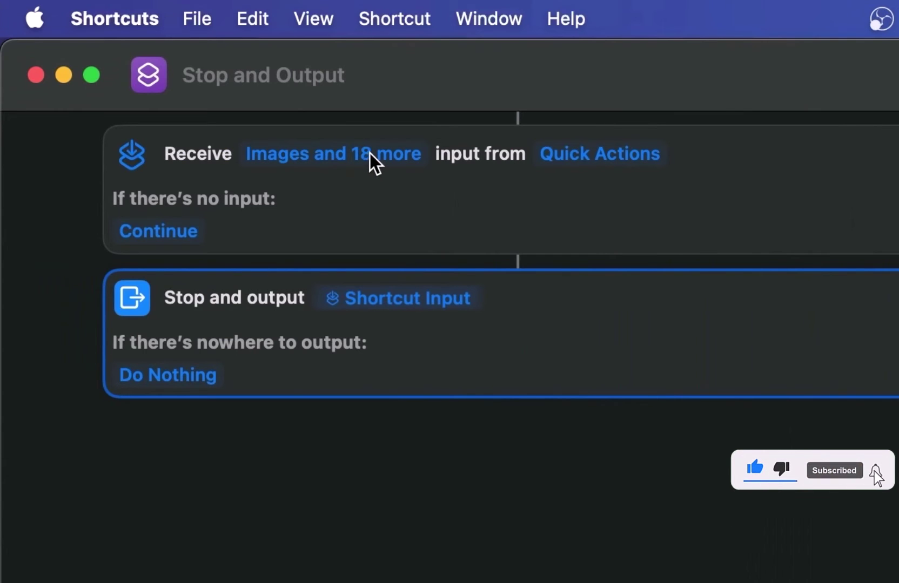
Untick the non-text input types, such as Images, Media, Files, PDFs, URLs and iTunes products
{"action": "left_click", "coordinate": [375, 154]}
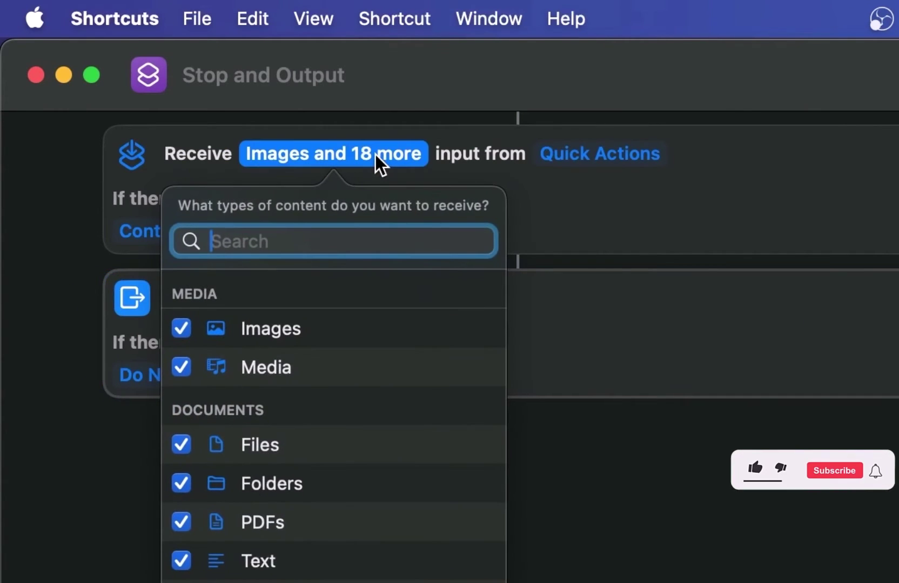
{"action": "left_click", "coordinate": [194, 327]}
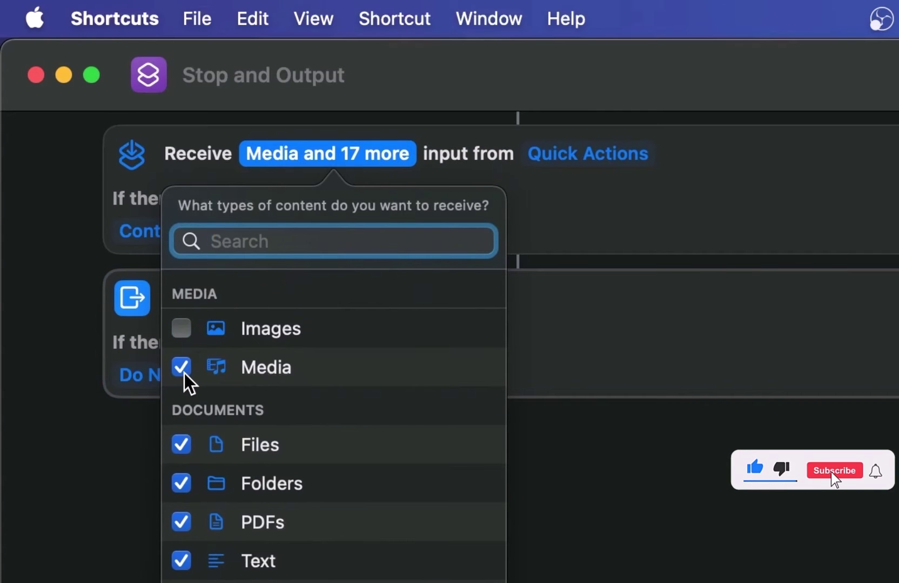
{"action": "left_click", "coordinate": [184, 373]}
{"action": "left_click", "coordinate": [181, 444]}
{"action": "left_click", "coordinate": [182, 484]}
{"action": "left_click", "coordinate": [182, 521]}
{"action": "scroll", "coordinate": [270, 432], "scroll_direction": "down", "scroll_amount": 5}
{"action": "left_click", "coordinate": [181, 325]}
{"action": "left_click", "coordinate": [182, 365]}
{"action": "left_click", "coordinate": [182, 403]}
{"action": "left_click", "coordinate": [182, 480]}
{"action": "left_click", "coordinate": [182, 519]}
{"action": "scroll", "coordinate": [324, 459], "scroll_direction": "down", "scroll_amount": 3}
{"action": "left_click", "coordinate": [179, 506]}
{"action": "left_click", "coordinate": [179, 544]}
{"action": "scroll", "coordinate": [454, 561], "scroll_direction": "up", "scroll_amount": 5}
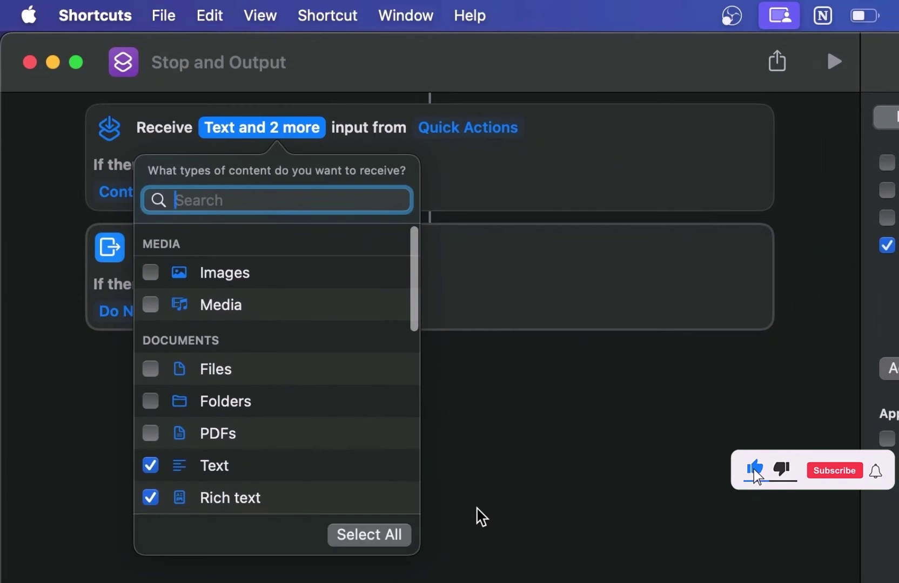
{"action": "left_click", "coordinate": [481, 517]}
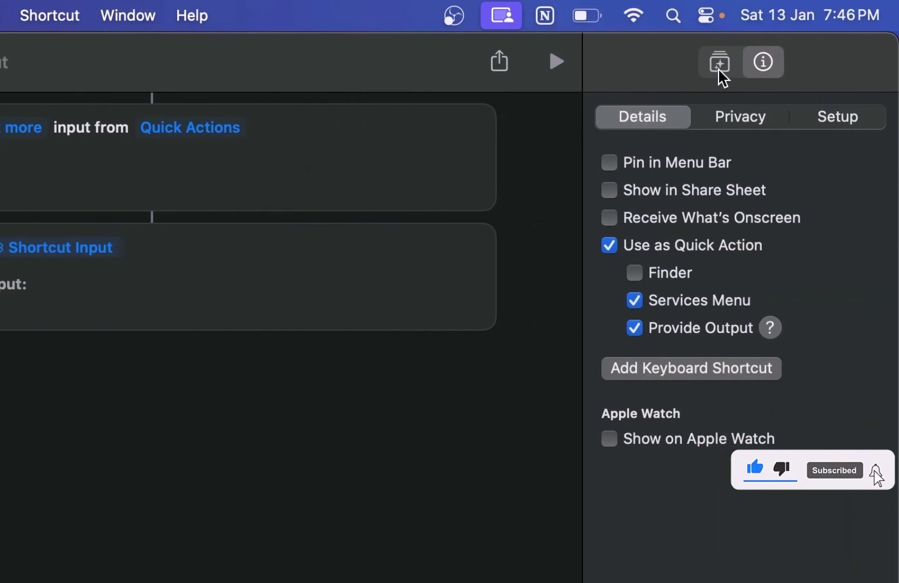
Insert a Change Case action set to Title Case between the receive and output steps
{"action": "left_click", "coordinate": [719, 70]}
{"action": "left_click", "coordinate": [660, 122]}
{"action": "type", "text": "Change Case"}
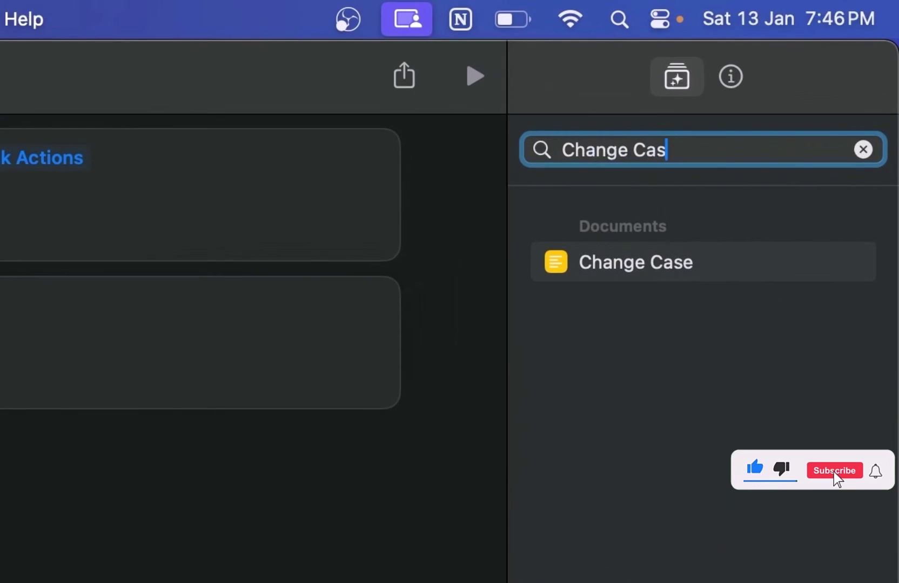
{"action": "left_click_drag", "start_coordinate": [651, 264], "coordinate": [0, 320]}
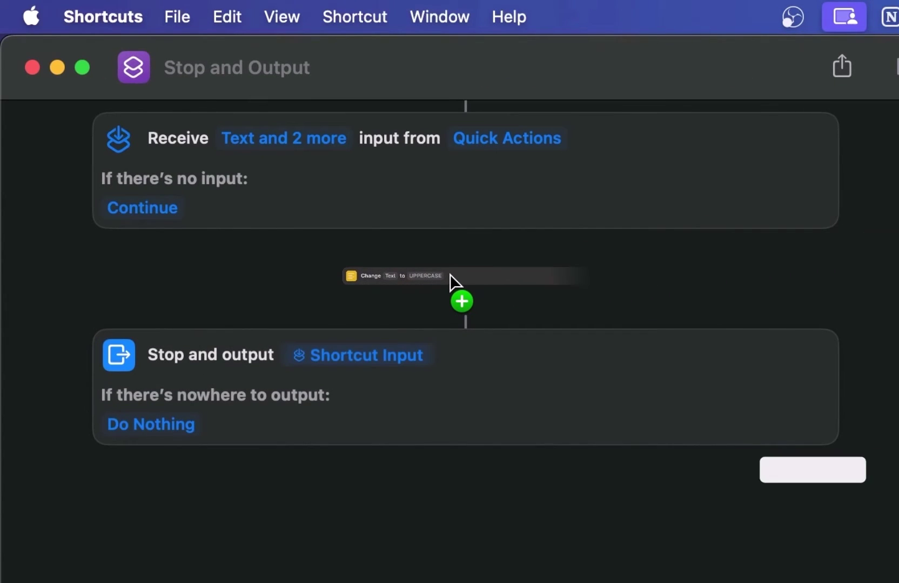
{"action": "left_click_drag", "start_coordinate": [449, 274], "coordinate": [450, 275]}
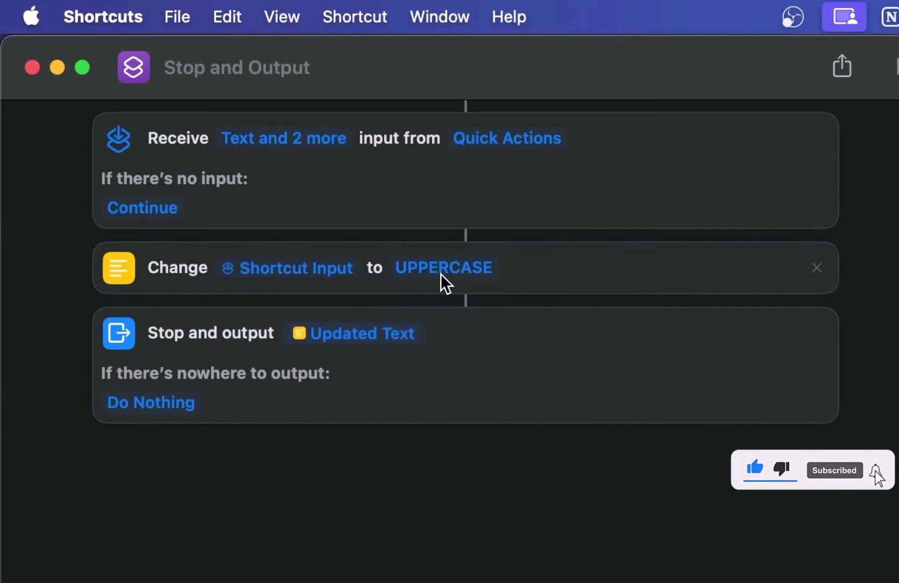
{"action": "left_click", "coordinate": [445, 268]}
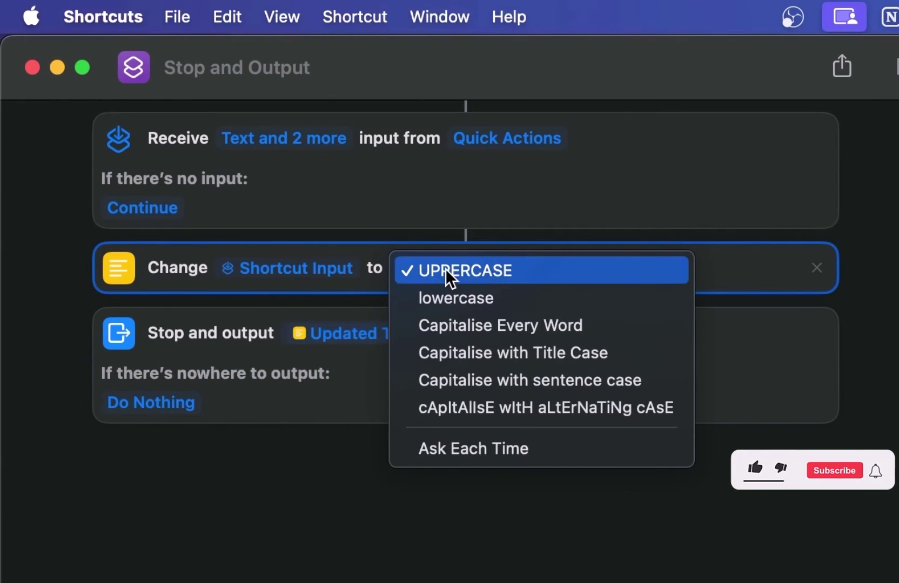
{"action": "left_click", "coordinate": [629, 354]}
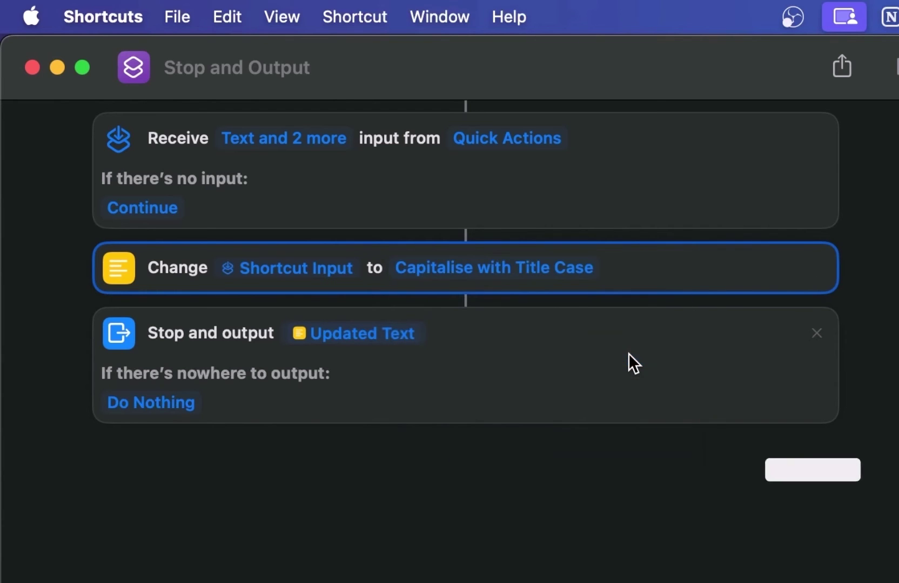
Rename the shortcut 'Captilize with Title Case' and minimize the Shortcuts window
{"action": "left_click", "coordinate": [315, 70]}
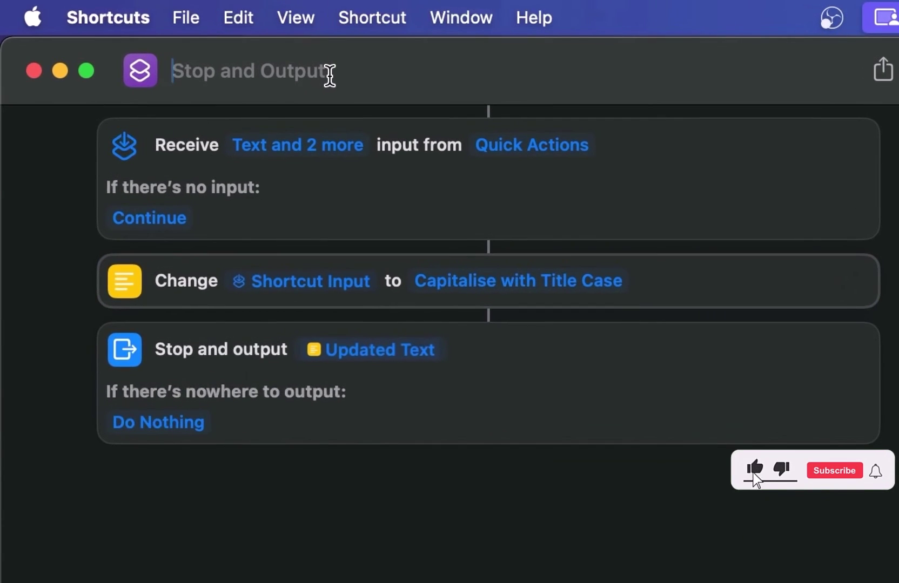
{"action": "type", "text": "Capti"}
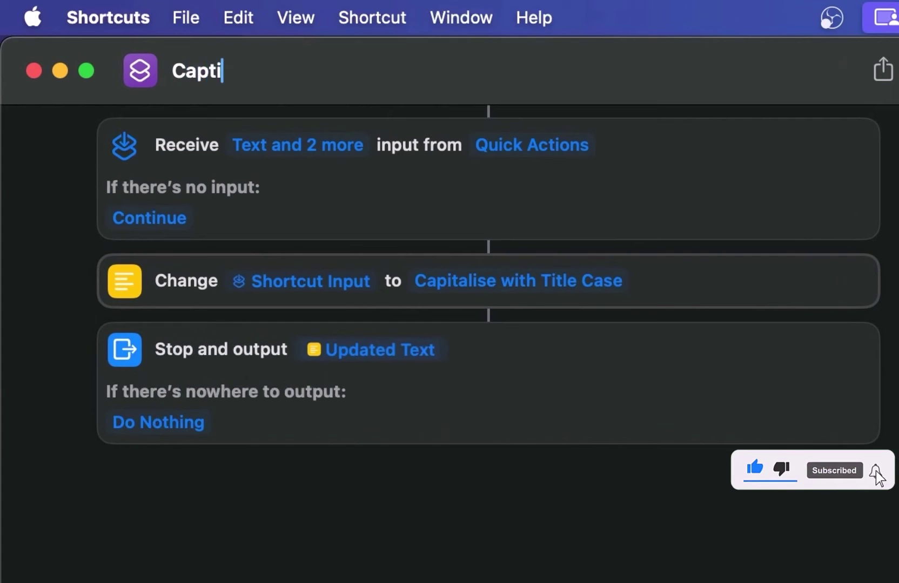
{"action": "type", "text": "lize with Ti"}
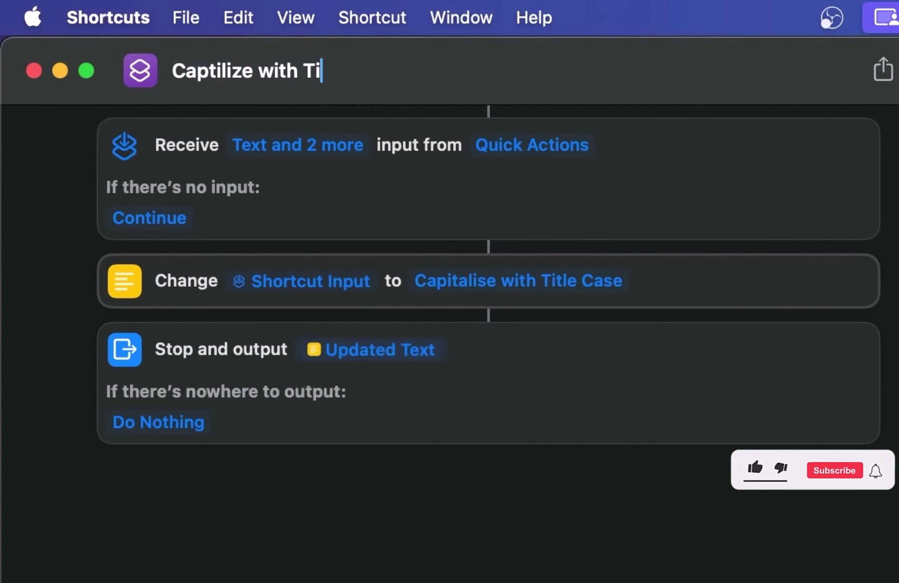
{"action": "type", "text": "tle Case"}
{"action": "key", "text": "super+a"}
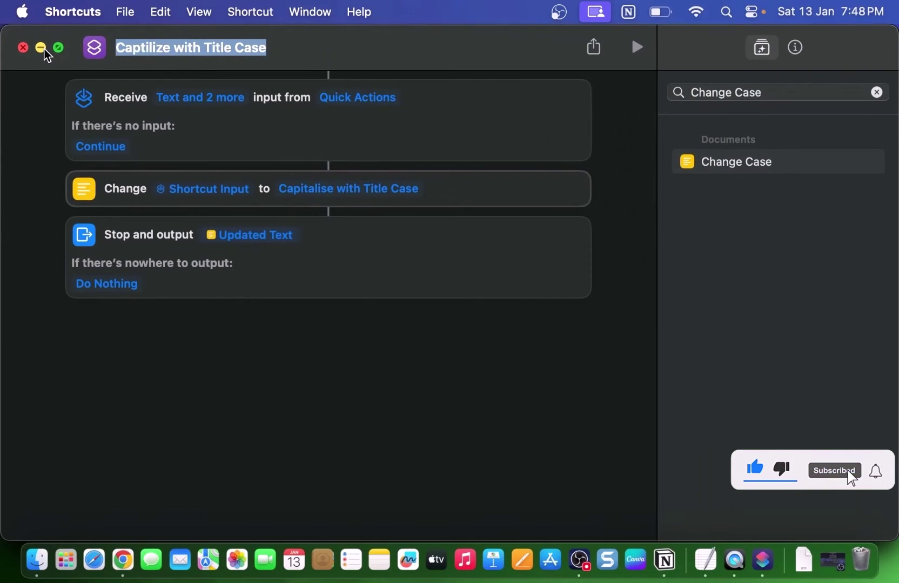
{"action": "left_click", "coordinate": [60, 70]}
{"action": "left_click", "coordinate": [51, 48]}
Convert TextEdit's second line to title case via the Captilize with Title Case service
{"action": "left_click", "coordinate": [137, 38]}
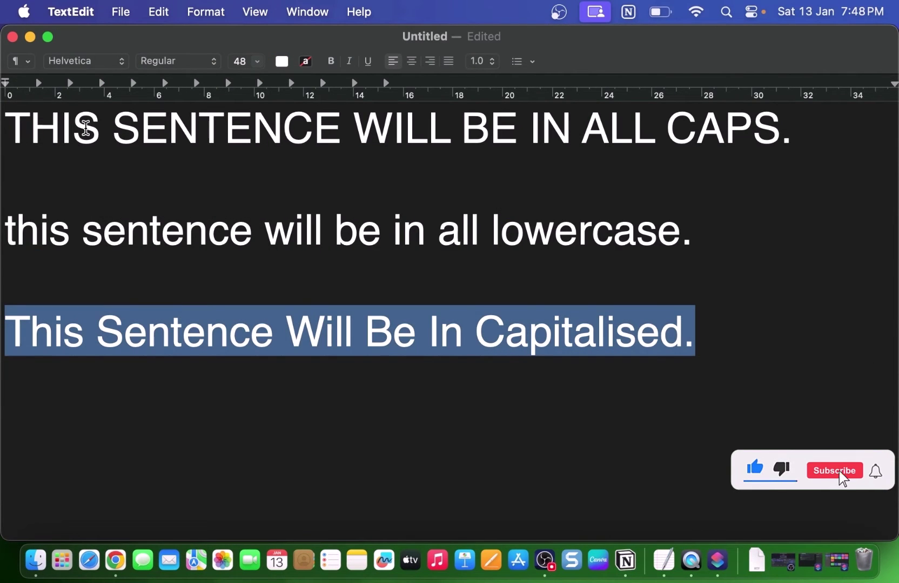
{"action": "triple_click", "coordinate": [191, 239]}
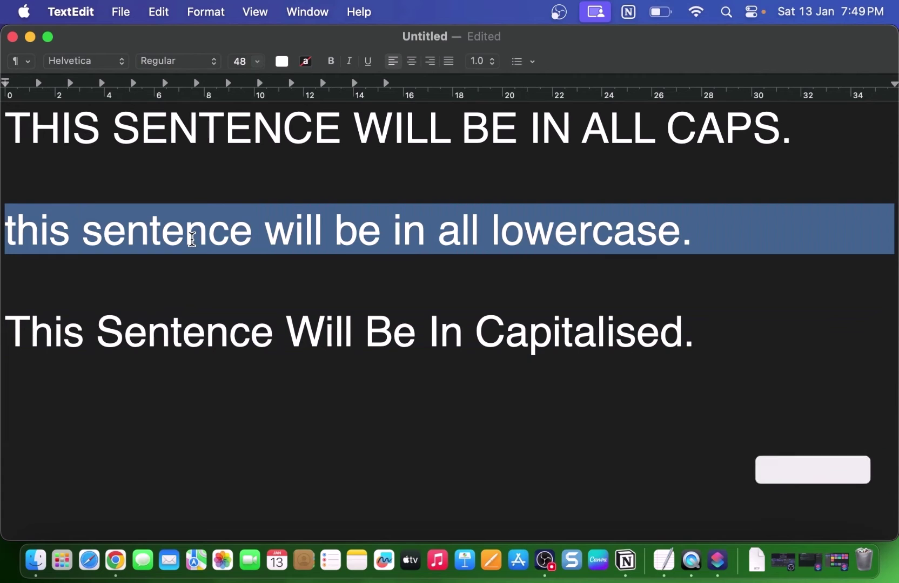
{"action": "left_click", "coordinate": [88, 12]}
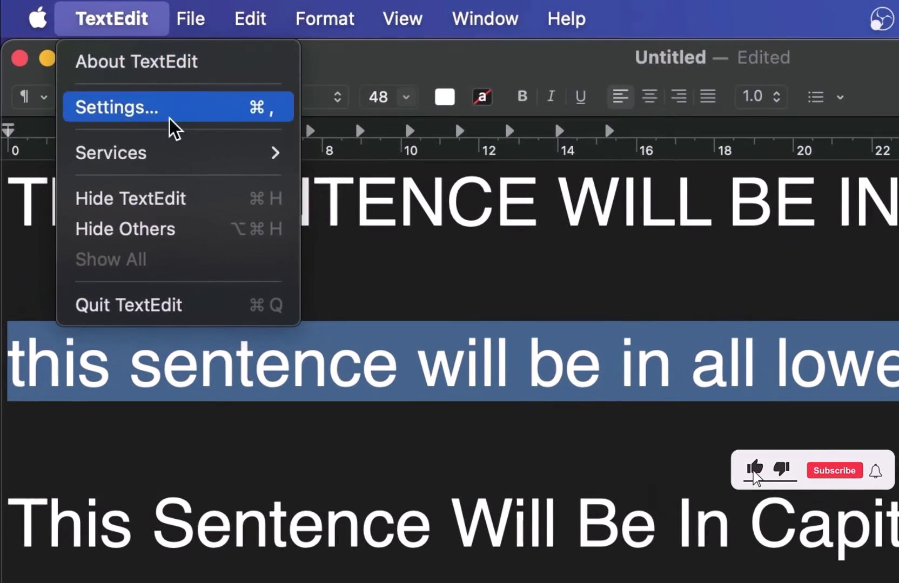
{"action": "mouse_move", "coordinate": [146, 130]}
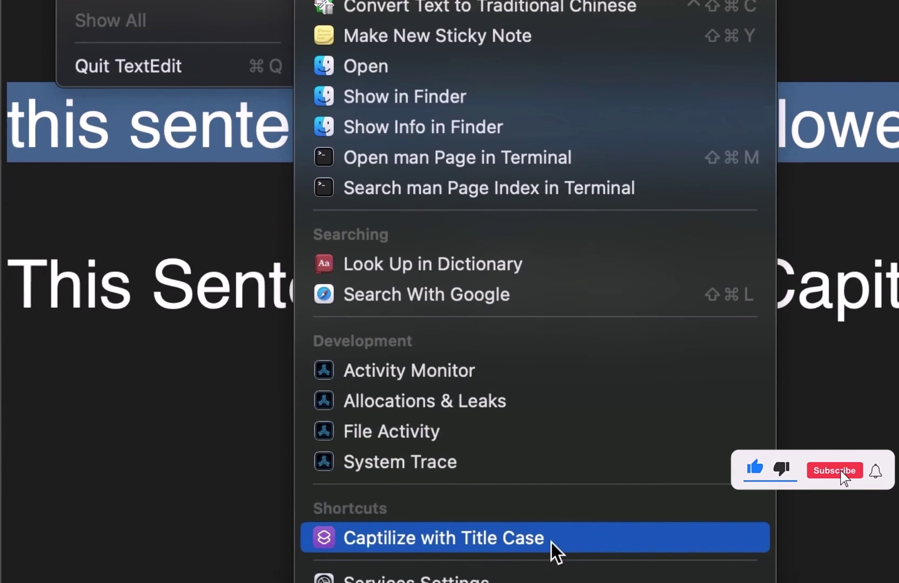
{"action": "left_click", "coordinate": [606, 539]}
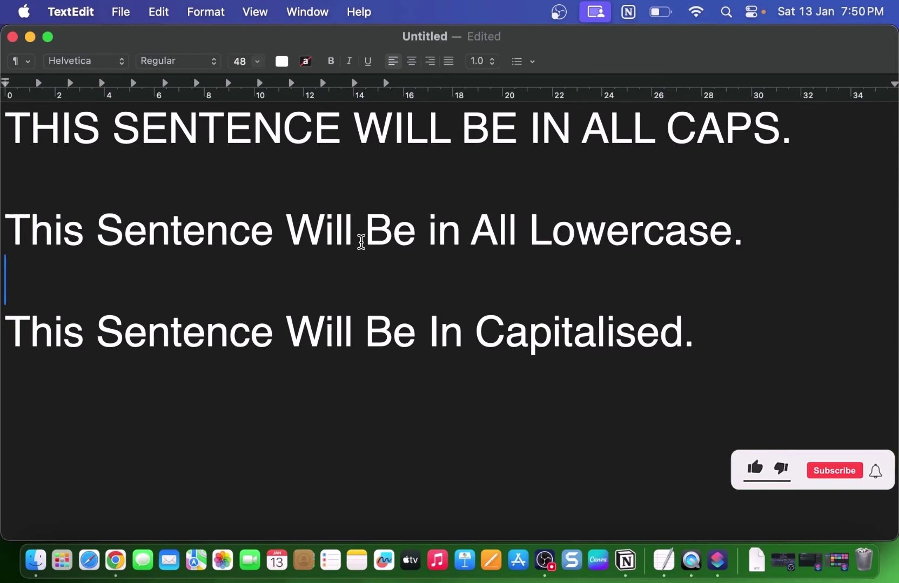
Restore the shortcut editor and delete the Change Case action
{"action": "left_click", "coordinate": [841, 570]}
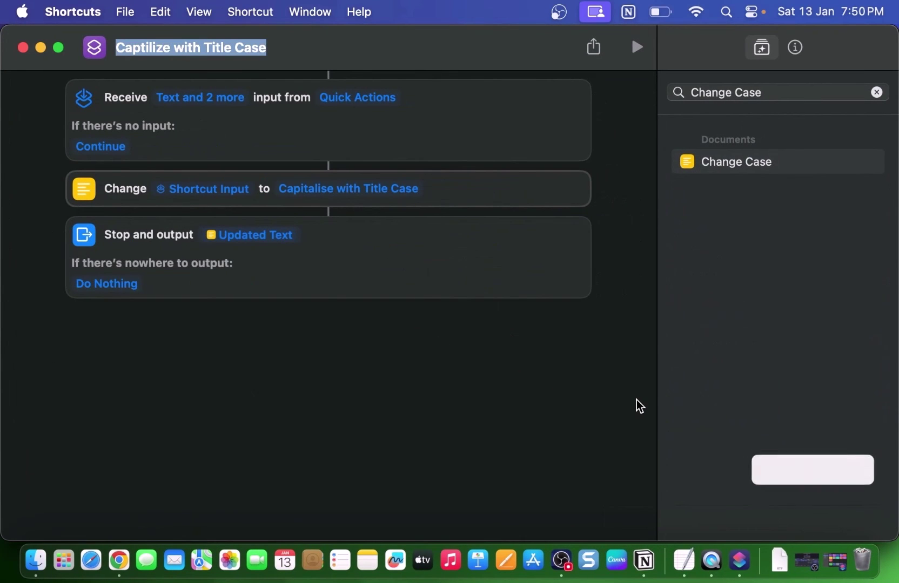
{"action": "left_click", "coordinate": [506, 204]}
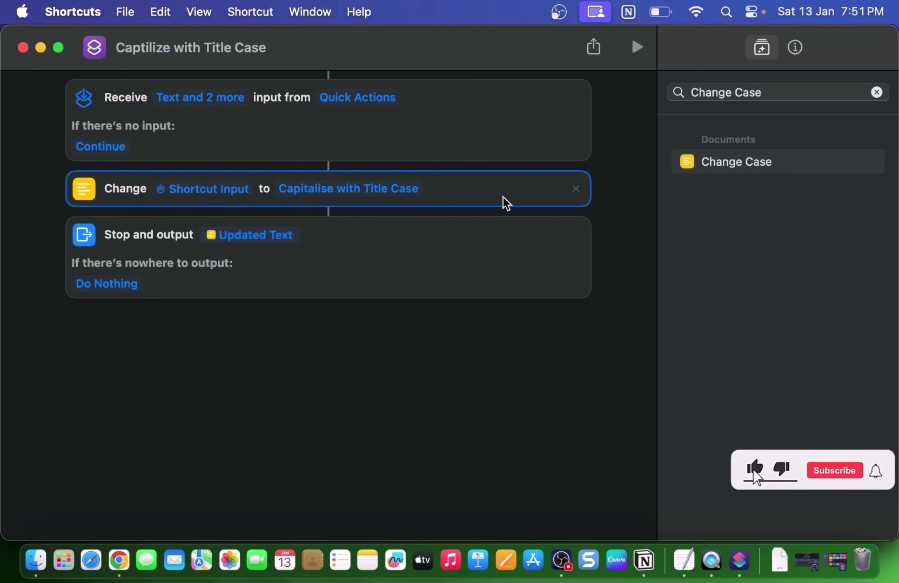
{"action": "left_click", "coordinate": [575, 189]}
Search the actions for 'Replace' and insert Replace Text between Receive and Stop and output
{"action": "left_click", "coordinate": [776, 92]}
{"action": "left_click_drag", "start_coordinate": [776, 92], "coordinate": [575, 94]}
{"action": "type", "text": "Re"}
{"action": "type", "text": "place"}
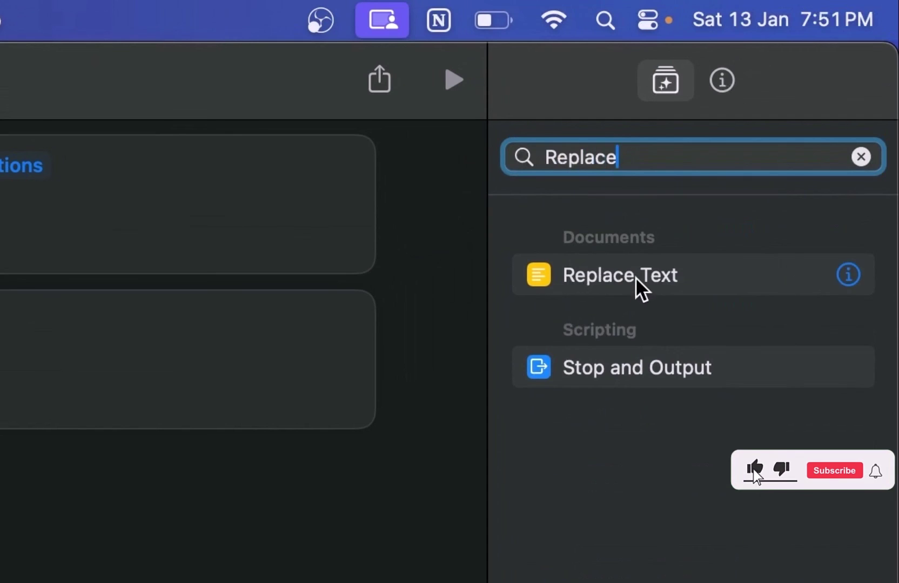
{"action": "left_click_drag", "start_coordinate": [640, 286], "coordinate": [315, 189]}
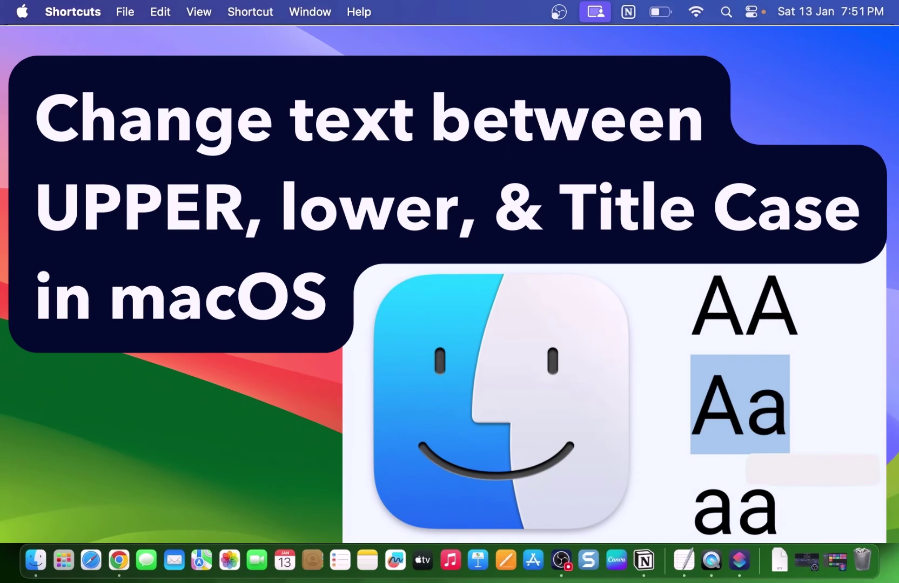